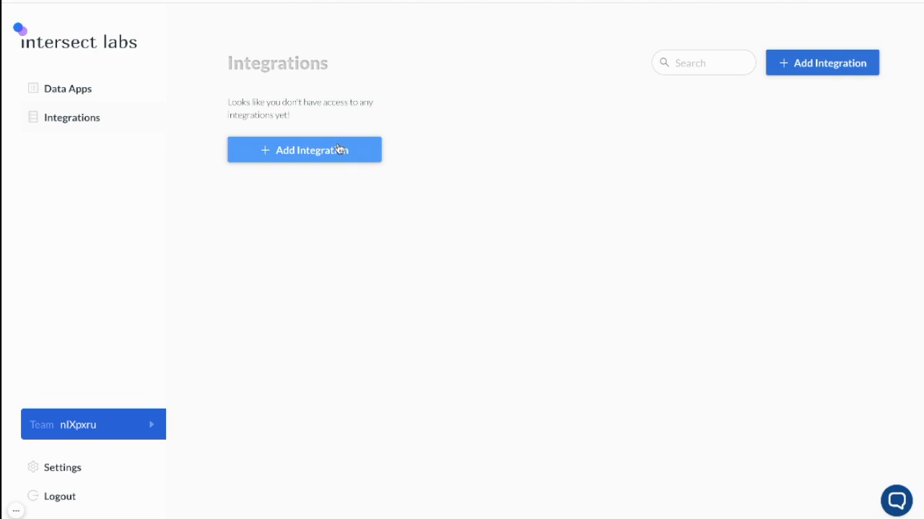
Step: Add a Google Sheets integration and start authorizing Intersect Labs for it
click(336, 147)
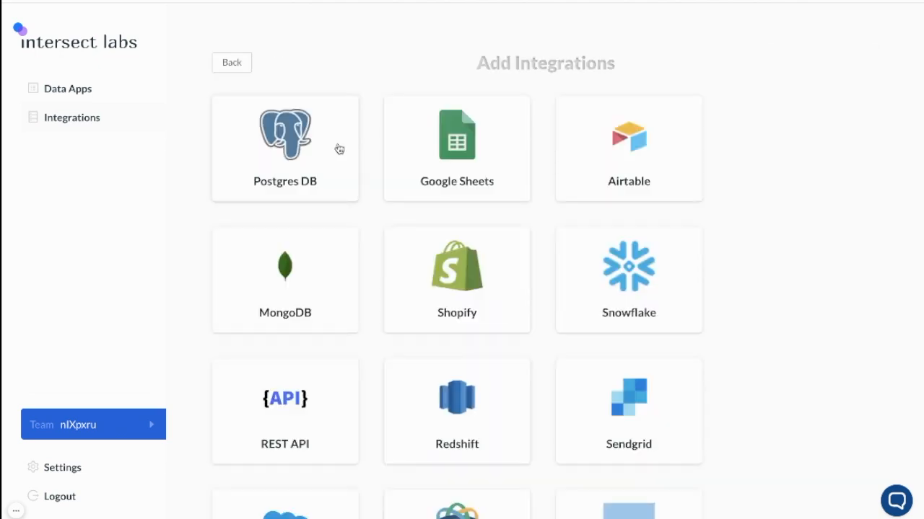
click(445, 158)
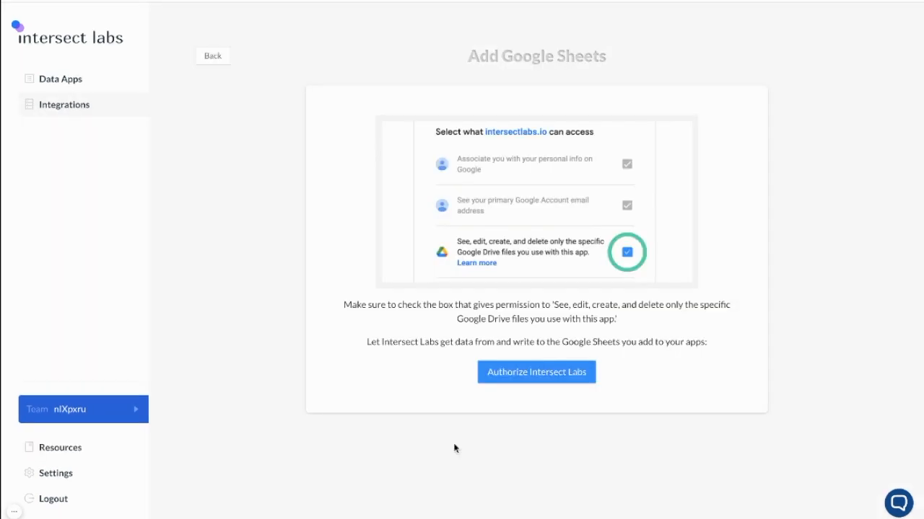
click(525, 375)
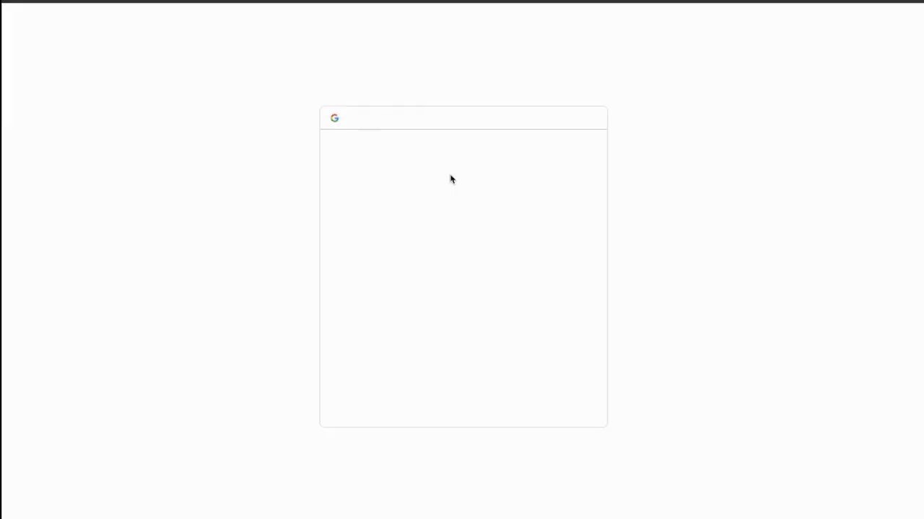
Step: Sign in to Google with the account's email address and password
click(520, 234)
click(525, 274)
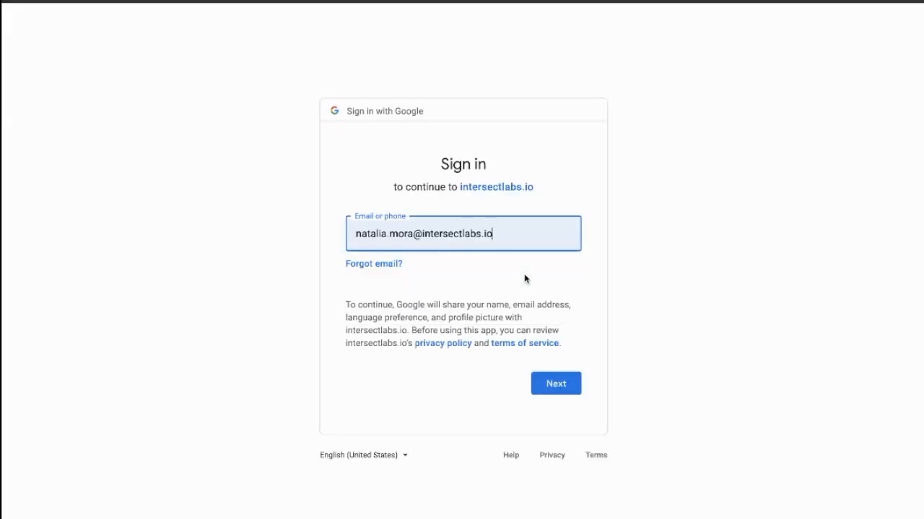
click(553, 387)
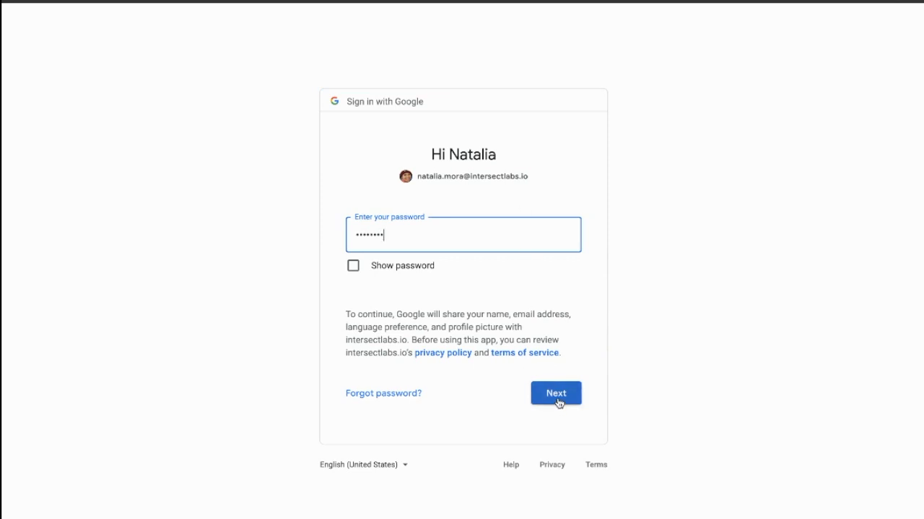
click(556, 394)
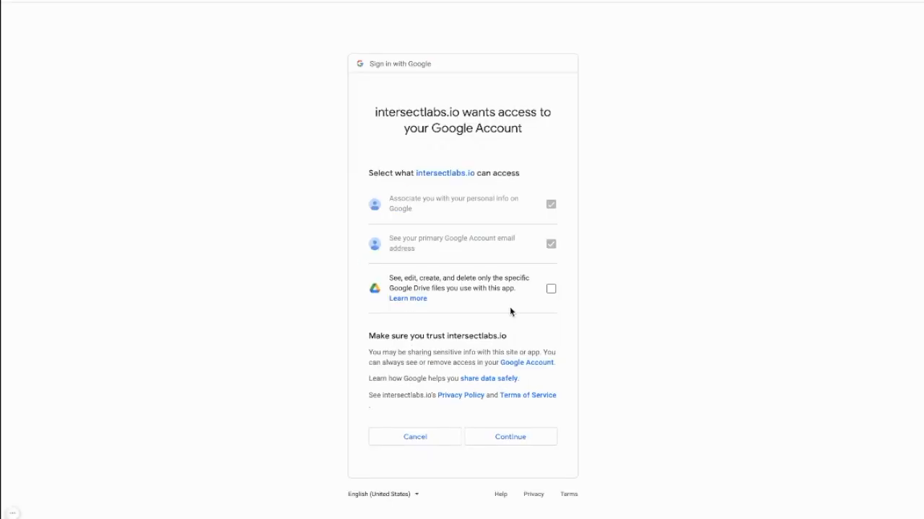
Step: Grant intersectlabs.io access to the specific Google Drive files used with it, and open the data app for editing
click(552, 290)
click(504, 442)
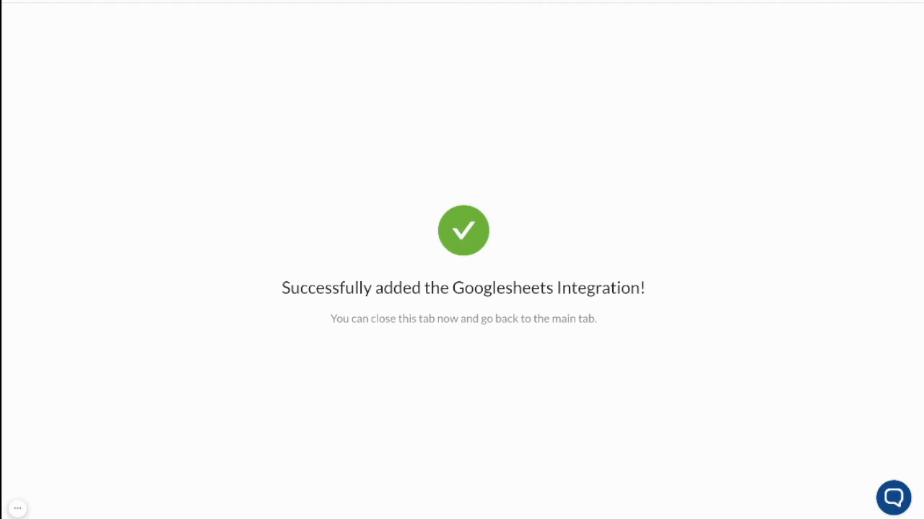
key(super+w)
click(381, 178)
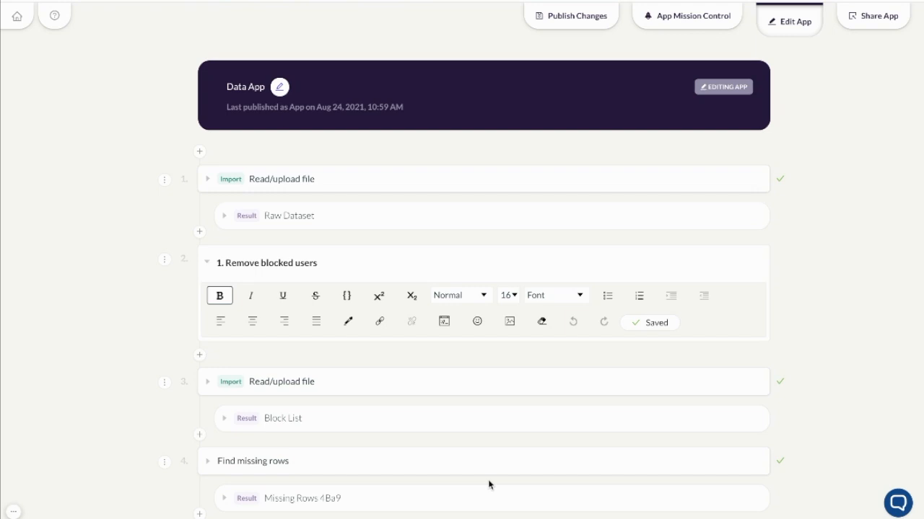
Step: Examine the Raw Dataset and Block List results and the uploaded file behind the Block List
click(470, 220)
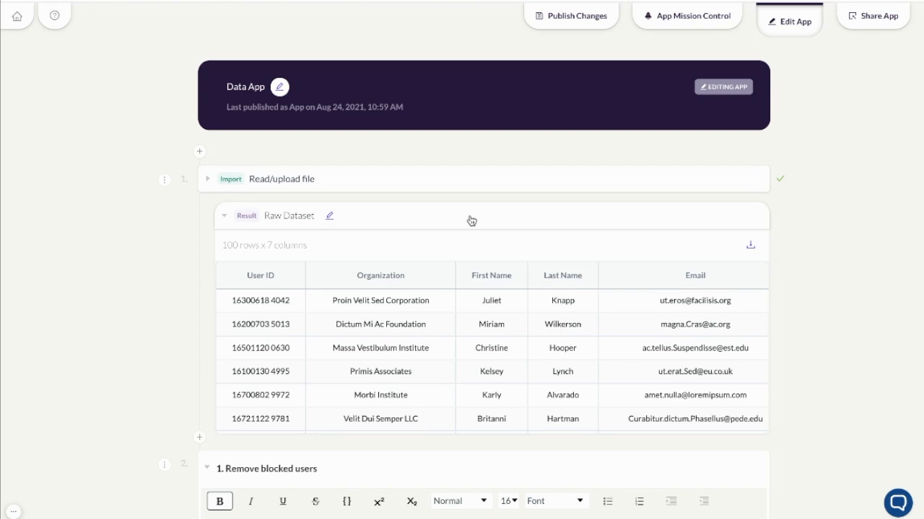
scroll(131, 298, down, 5)
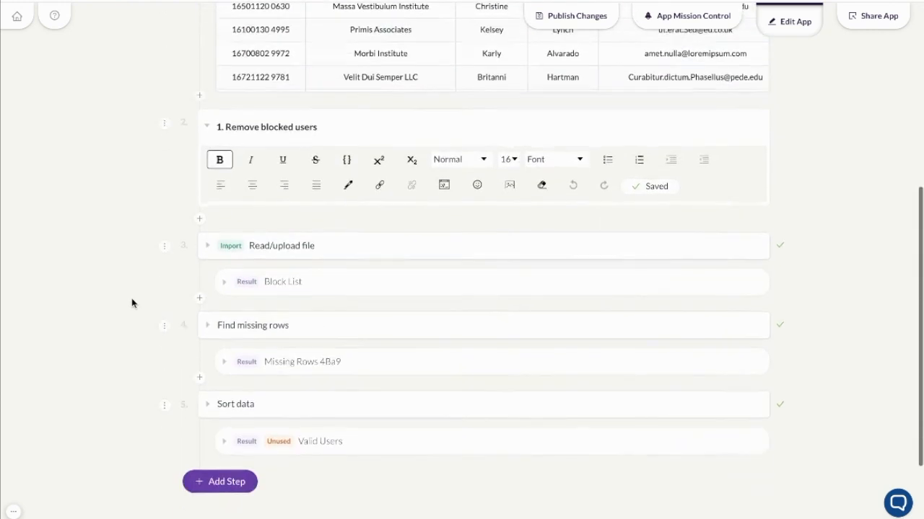
click(295, 290)
scroll(359, 437, down, 3)
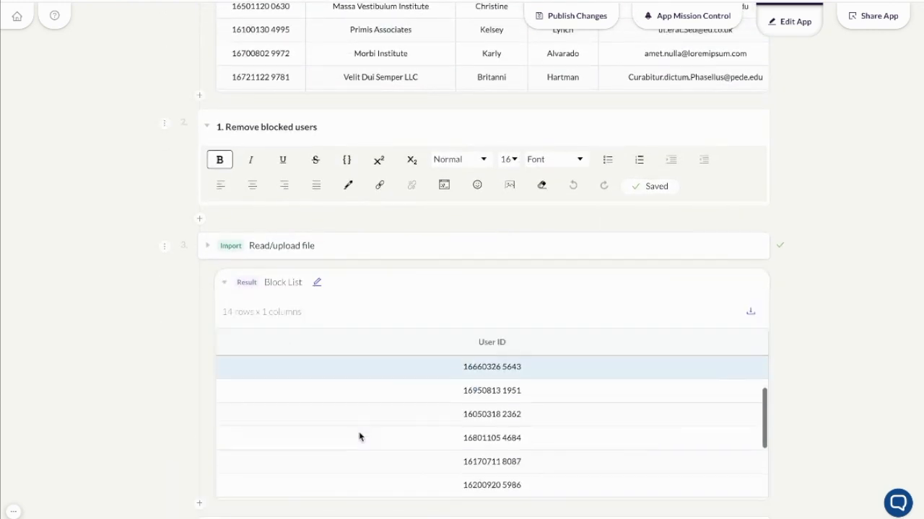
click(353, 253)
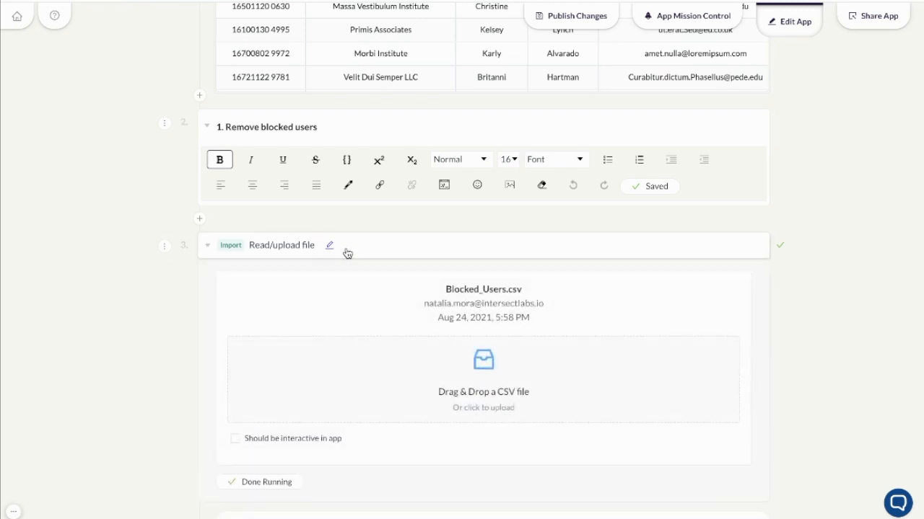
click(239, 252)
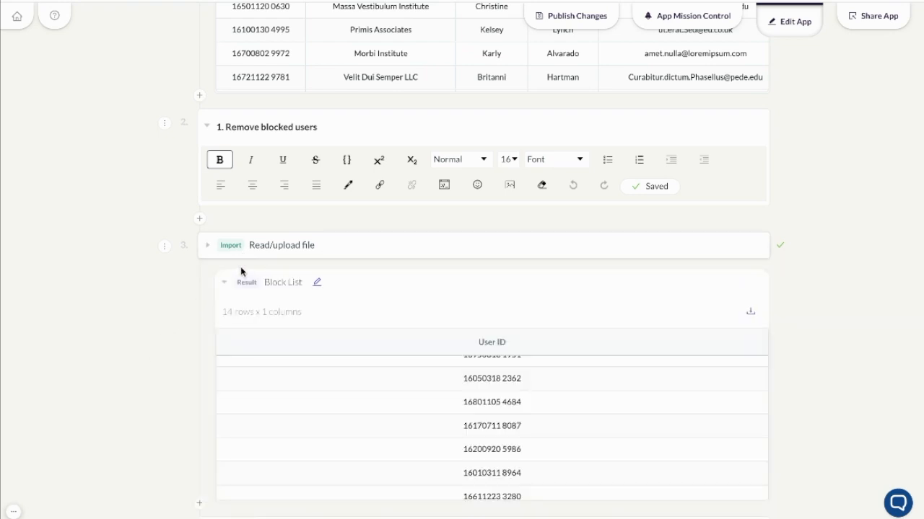
click(241, 278)
Step: Examine the settings and the result of the Find missing rows step
click(237, 332)
scroll(236, 333, down, 3)
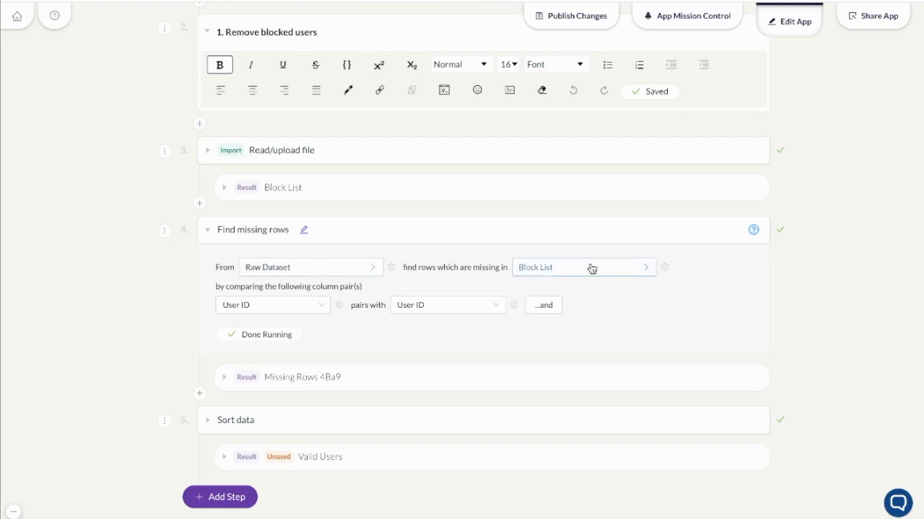
click(349, 378)
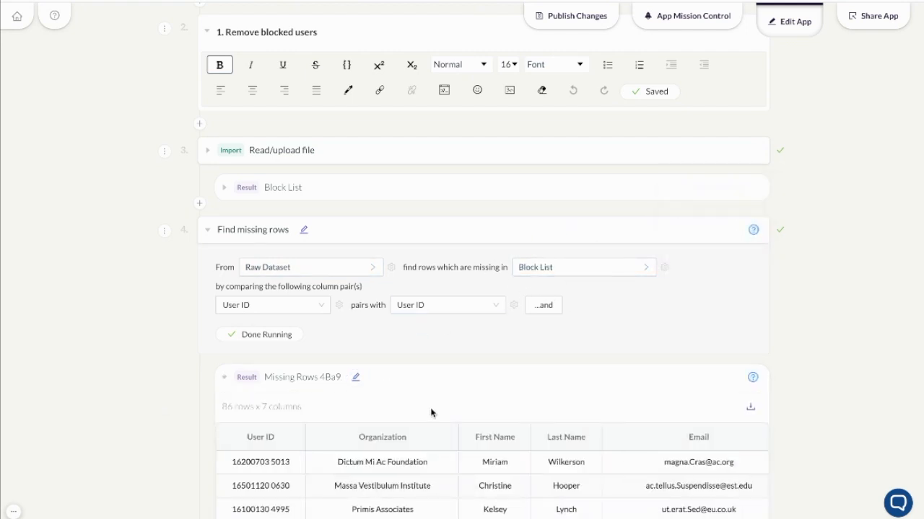
click(301, 382)
click(250, 231)
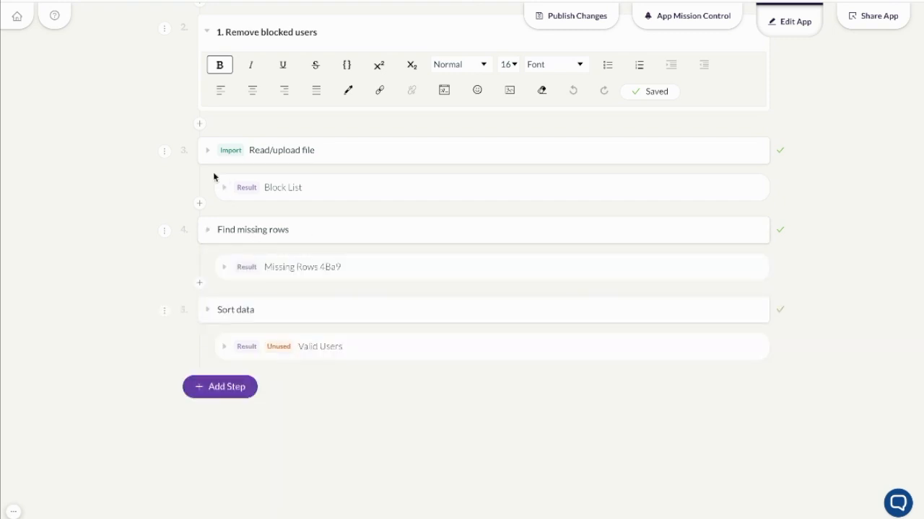
Step: Delete the Read/upload file step that supplies the Block List
click(164, 151)
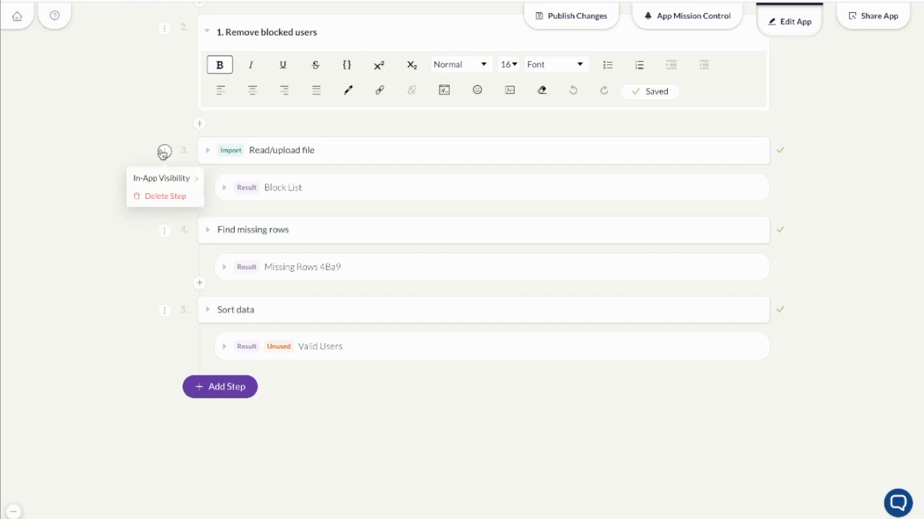
click(165, 196)
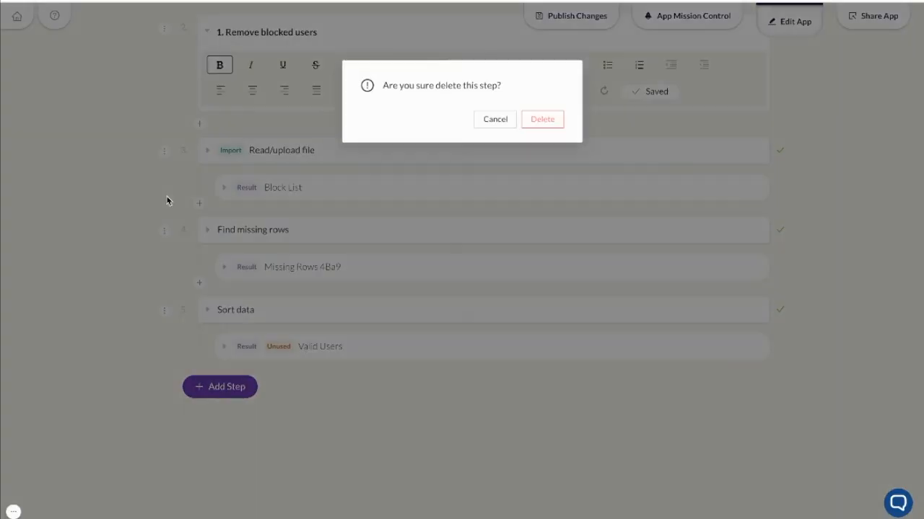
click(544, 125)
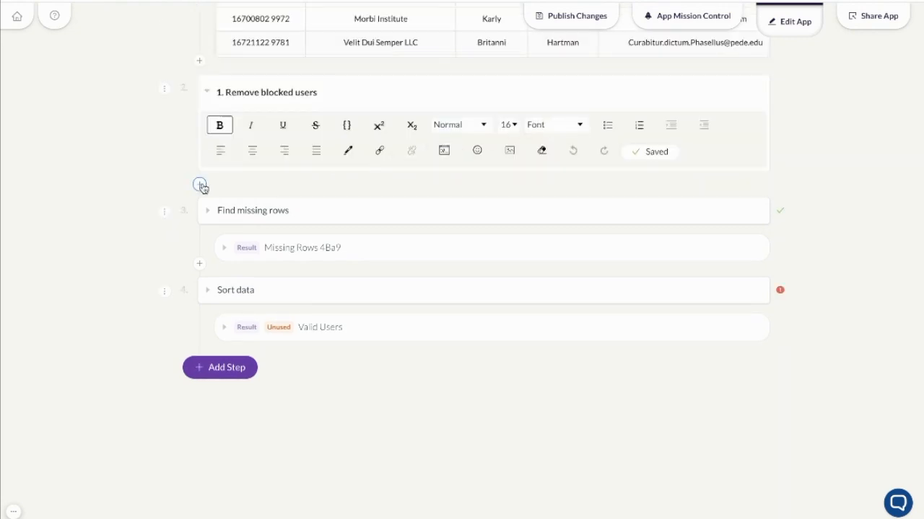
Step: Insert a Read from Google Sheets import block directly below the "1. Remove blocked users" text
click(202, 184)
click(222, 166)
click(550, 138)
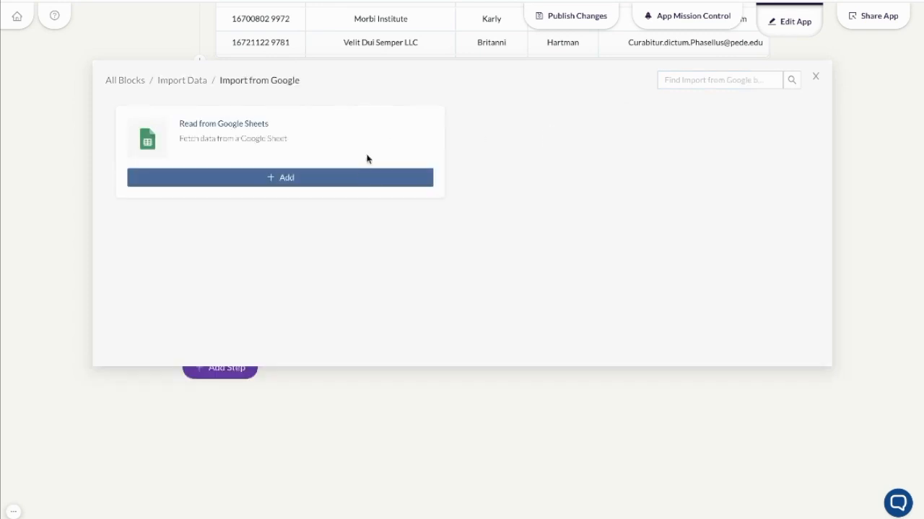
click(361, 177)
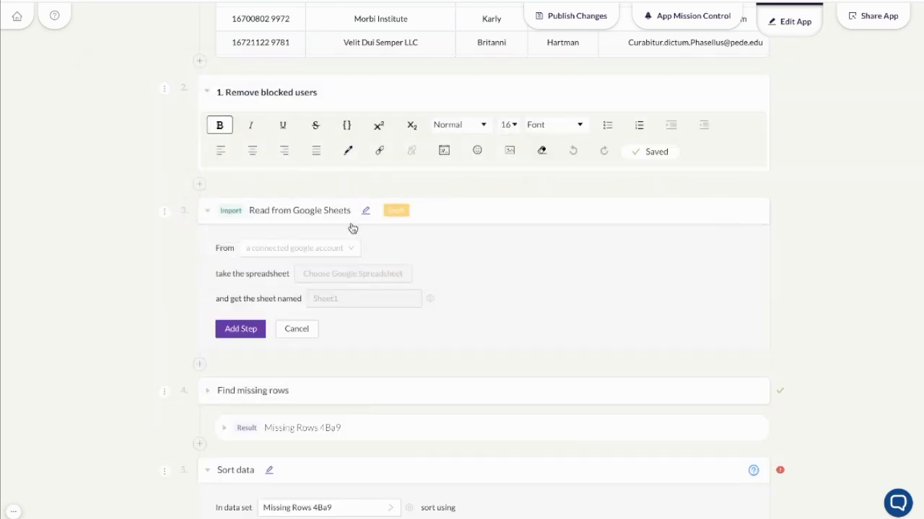
Step: Set the import's source to the connected Google Drive account and its Block List spreadsheet
click(352, 246)
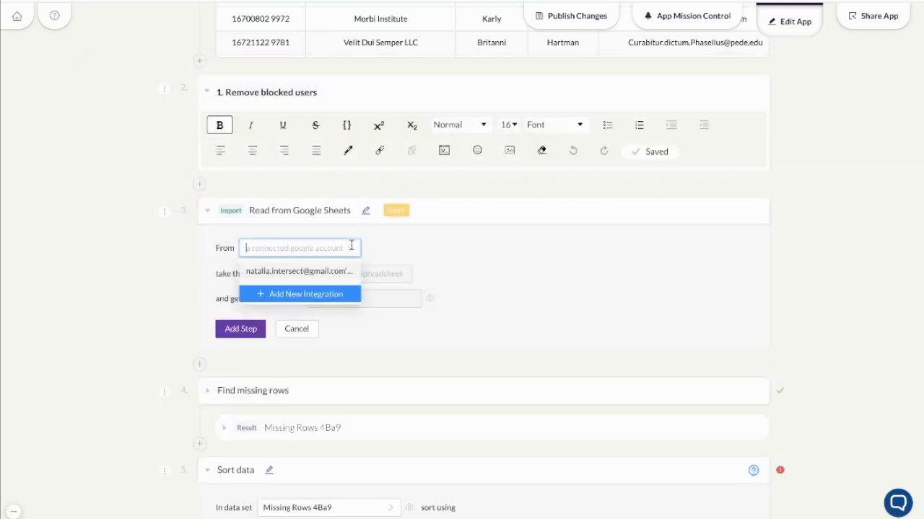
click(342, 274)
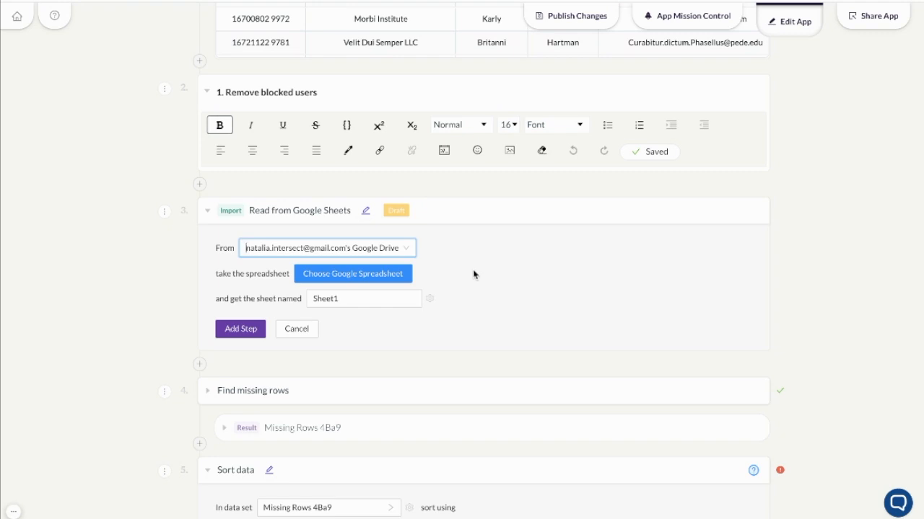
click(398, 275)
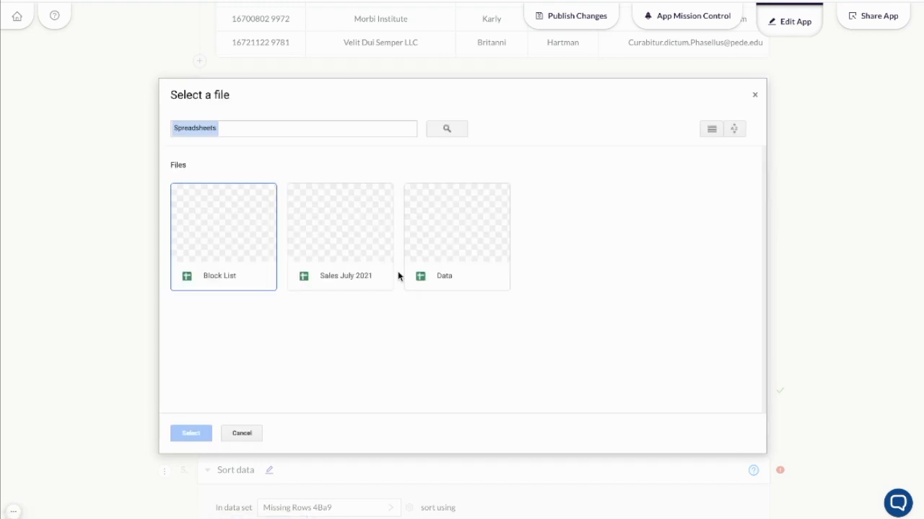
click(236, 283)
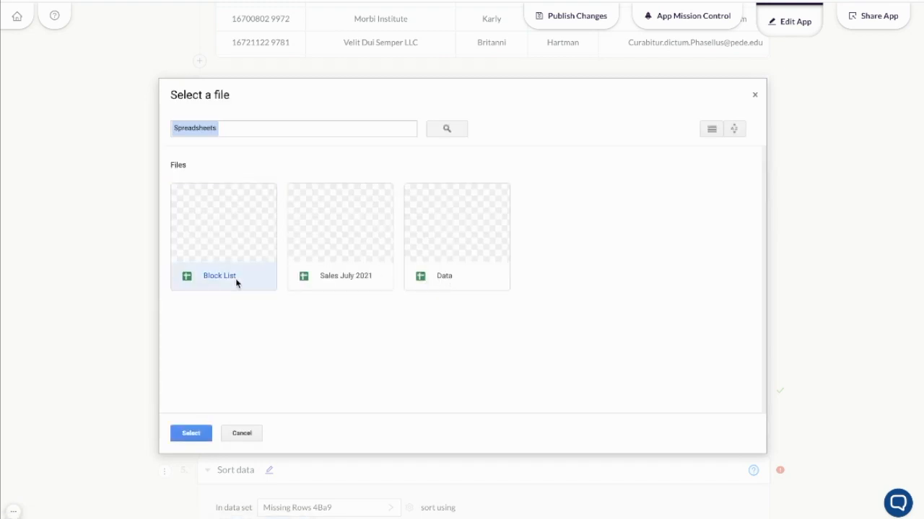
click(191, 433)
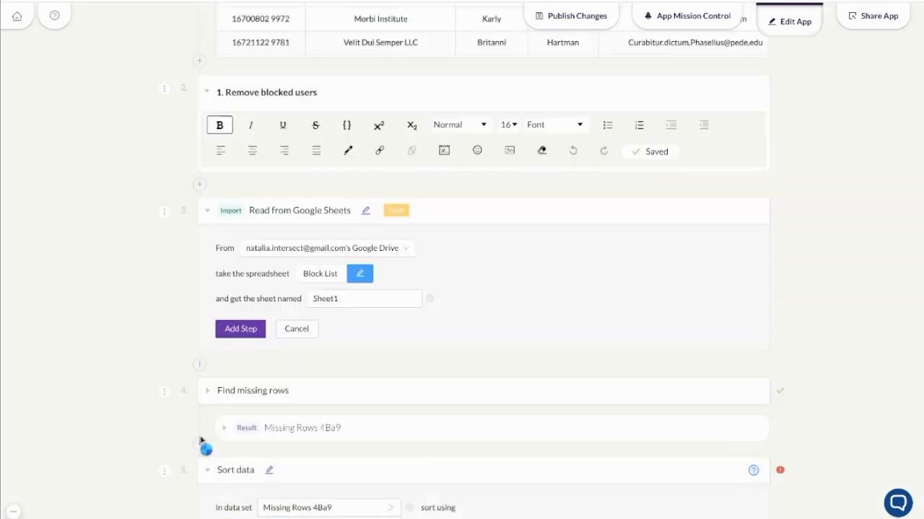
Step: Set the sheet name to Block List and add the Google Sheets import step to the app
click(371, 303)
key(ctrl+a)
text(Block List)
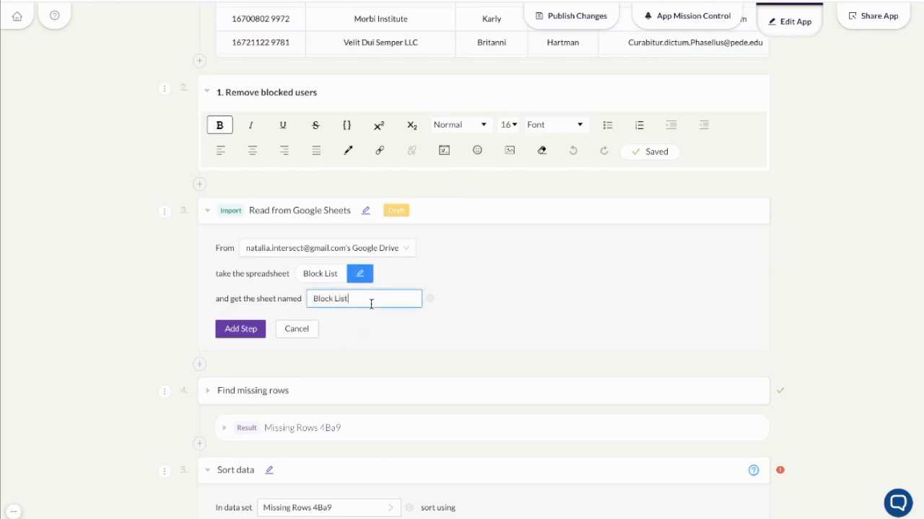
click(226, 329)
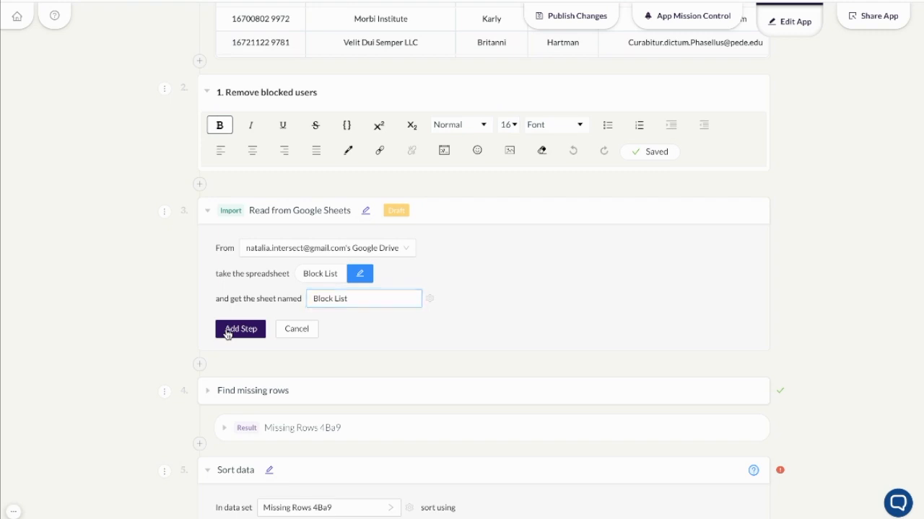
Step: In Find missing rows, set the comparison data set to Googlesheets Output B972 and rerun the step
click(229, 295)
click(555, 329)
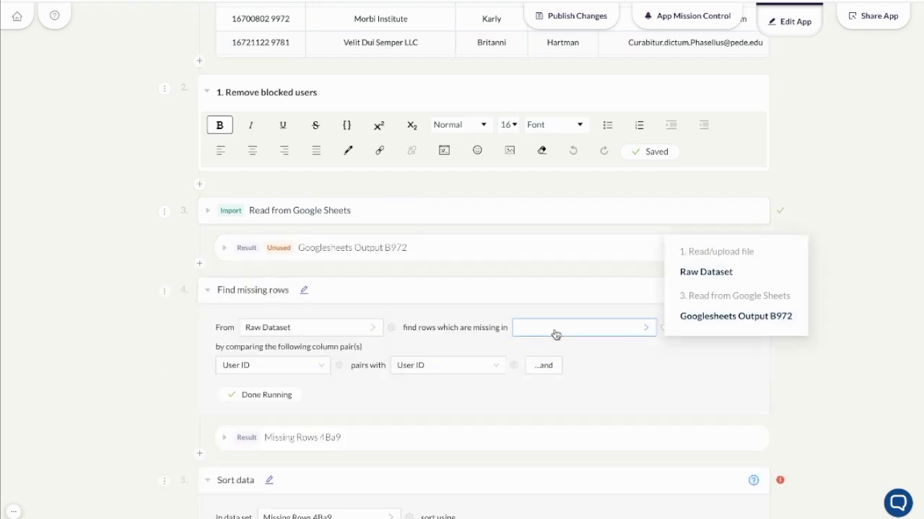
click(714, 318)
click(228, 397)
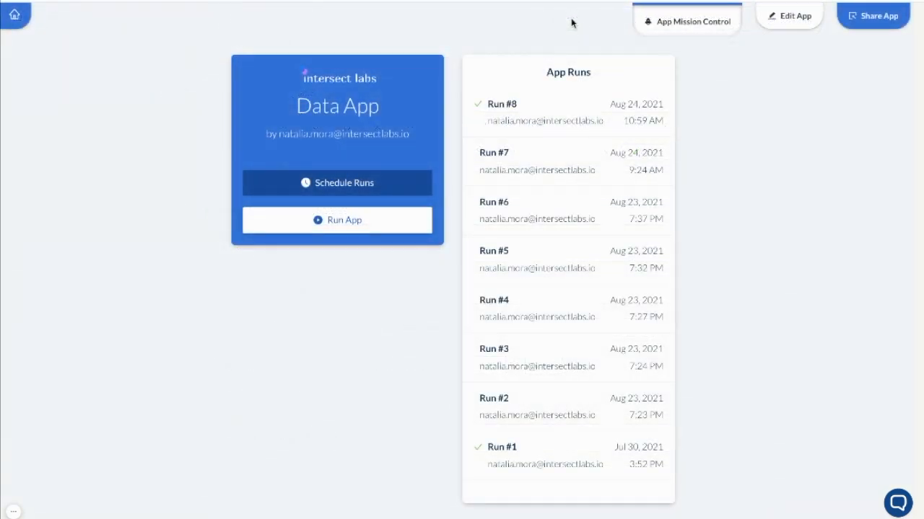
Step: Run the data app and copy the first row's user ID from the Valid Users result
click(403, 222)
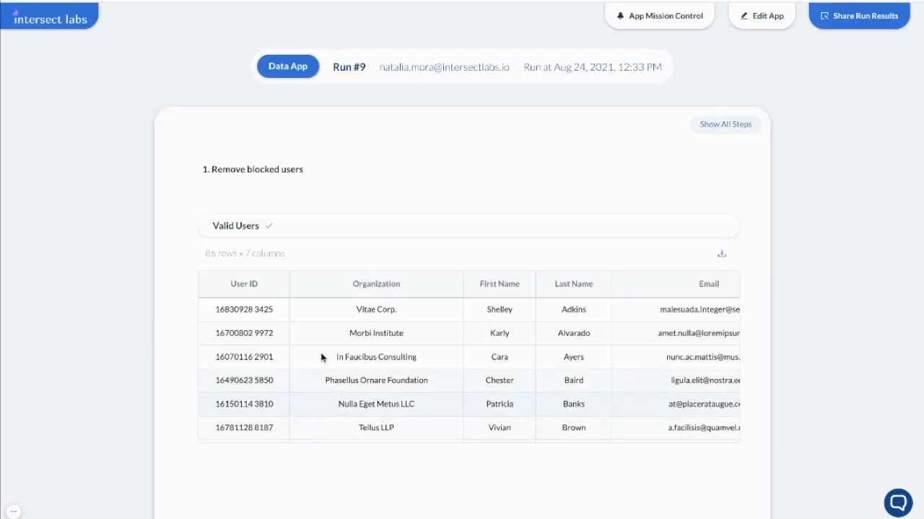
drag(276, 310, 216, 309)
key(ctrl+c)
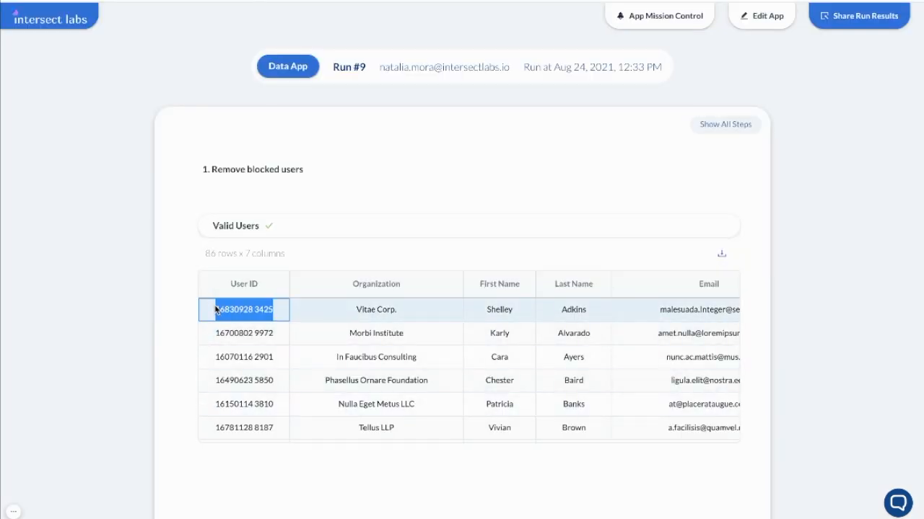
Step: Switch to the Block List spreadsheet in Google Sheets and paste the copied user ID into cell A16
key(ctrl+Tab)
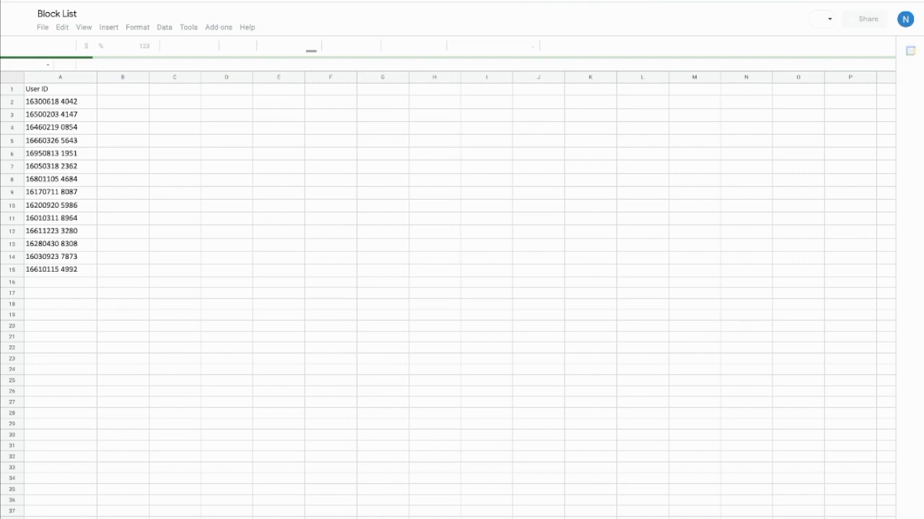
click(65, 269)
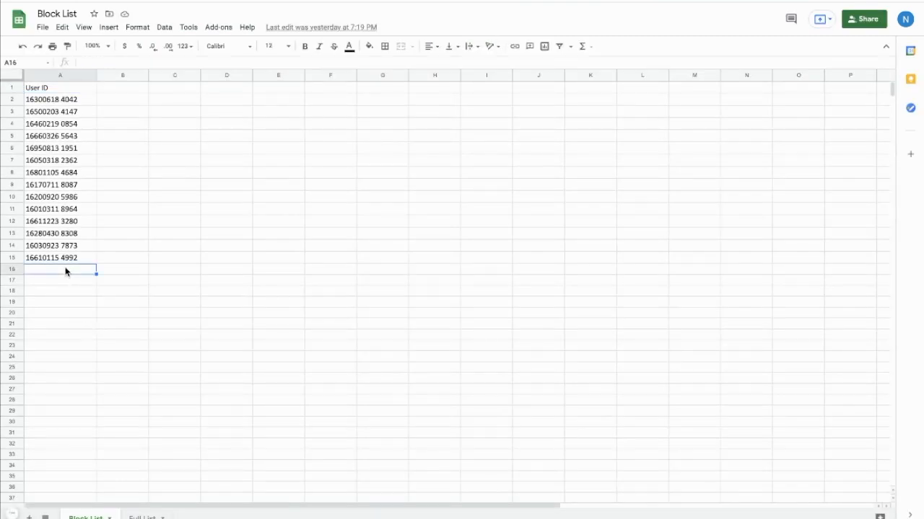
key(ctrl+v)
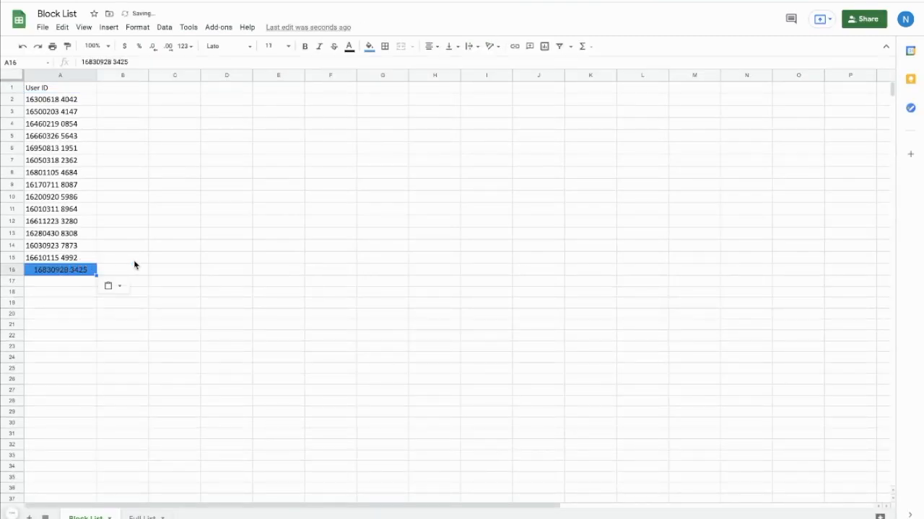
Step: Switch back to Intersect Labs and rerun the data app against the updated block list
key(ctrl+Tab)
click(329, 228)
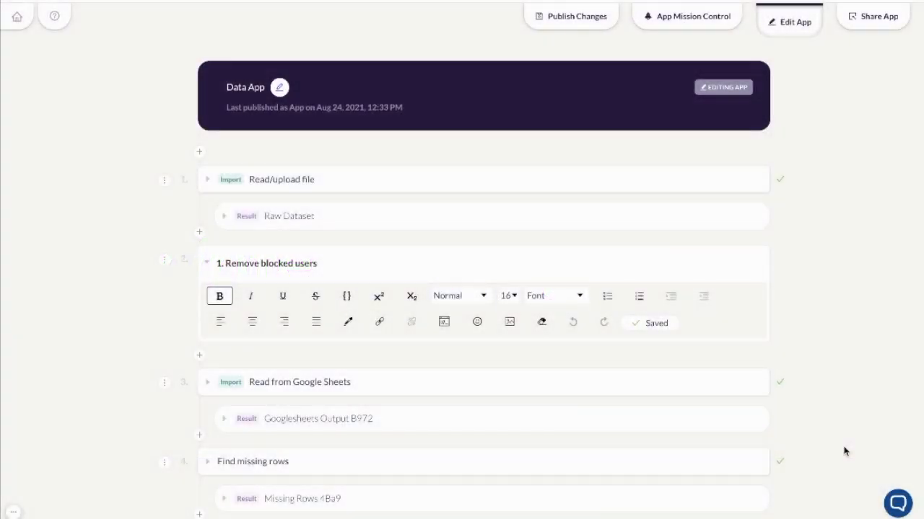
Step: Insert a Write to Google Sheets export block after the Sort data step in the data app
scroll(845, 450, down, 5)
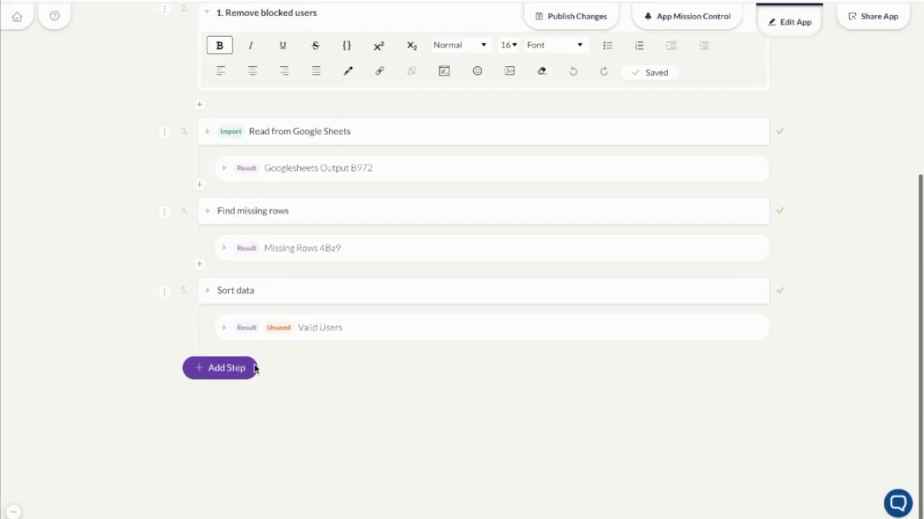
click(215, 370)
click(225, 228)
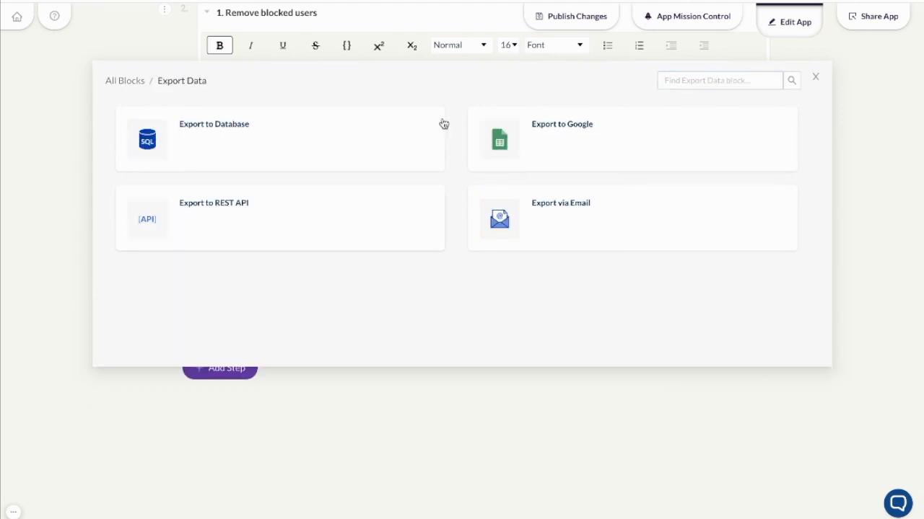
click(551, 144)
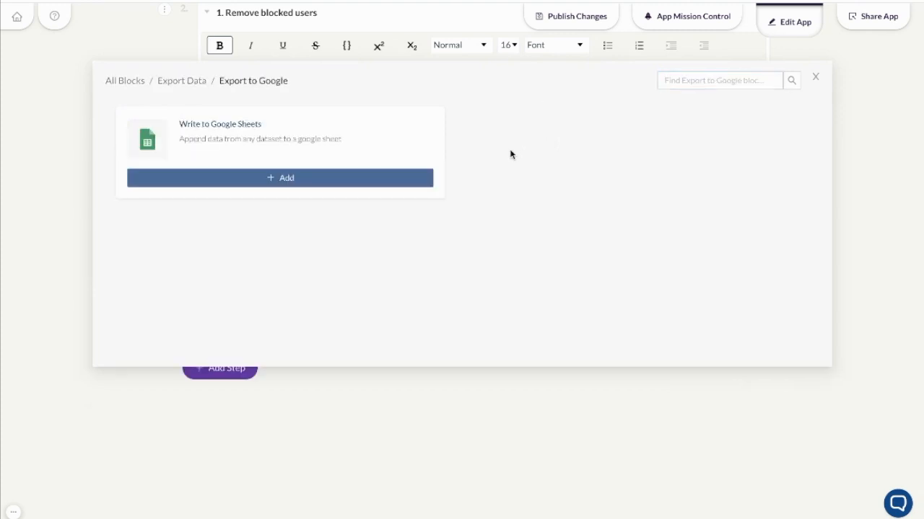
click(381, 184)
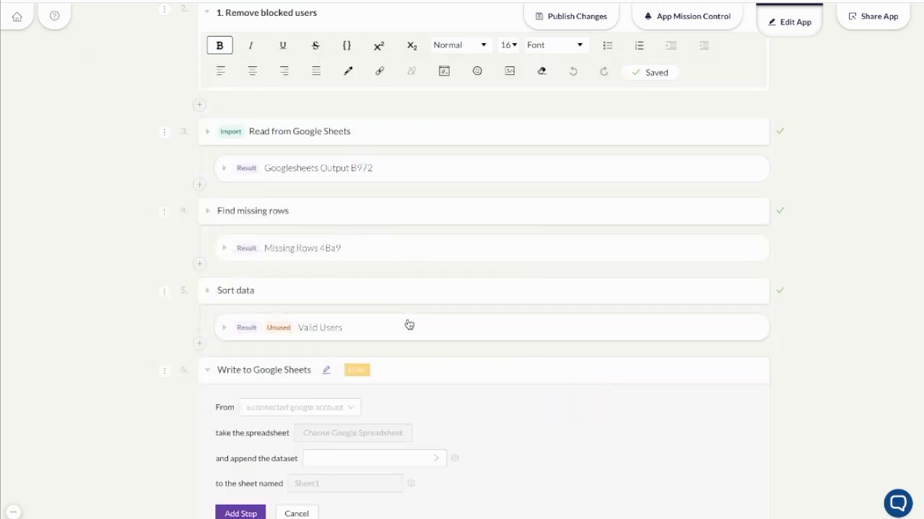
Step: In the Write to Google Sheets step, select the connected Google Drive account and choose the Block List spreadsheet
scroll(408, 322, down, 2)
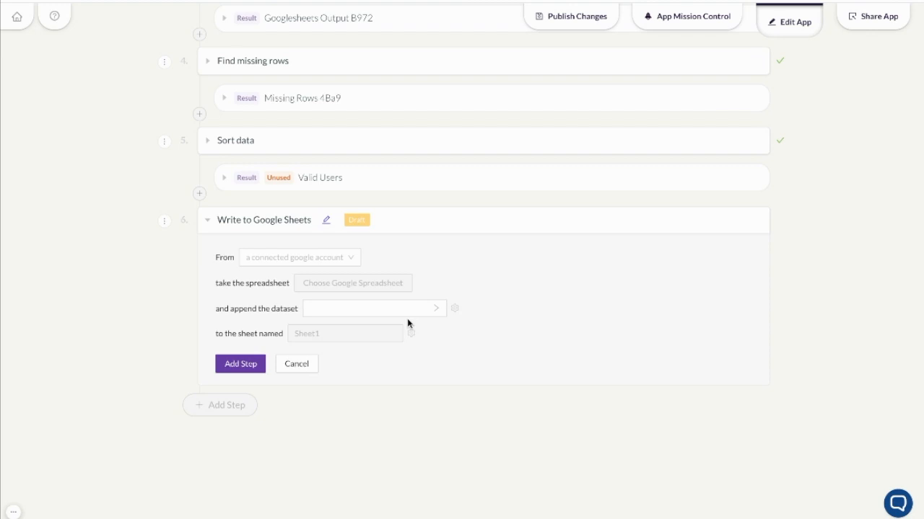
click(407, 316)
click(353, 258)
click(326, 281)
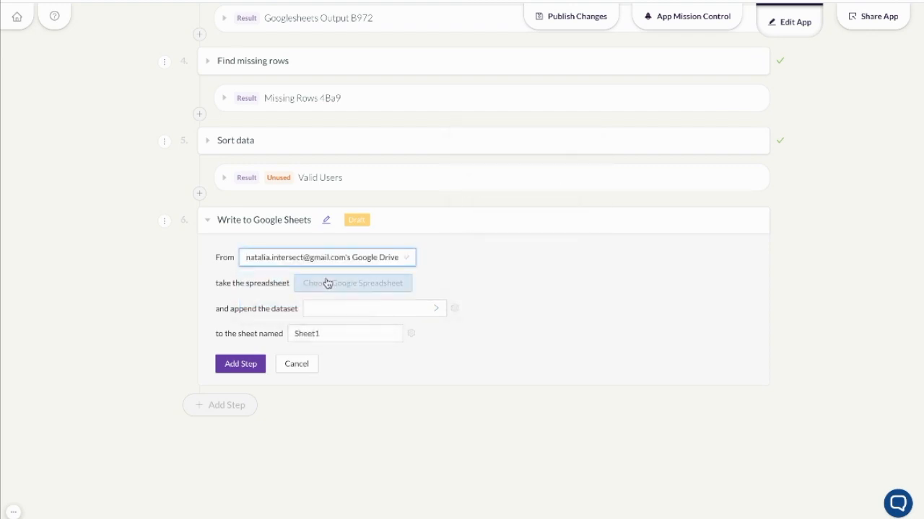
click(353, 289)
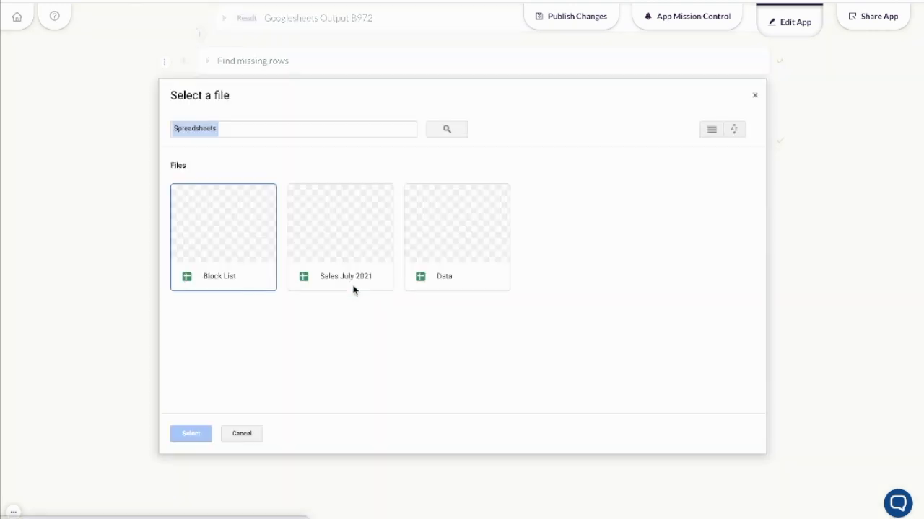
click(234, 264)
click(197, 436)
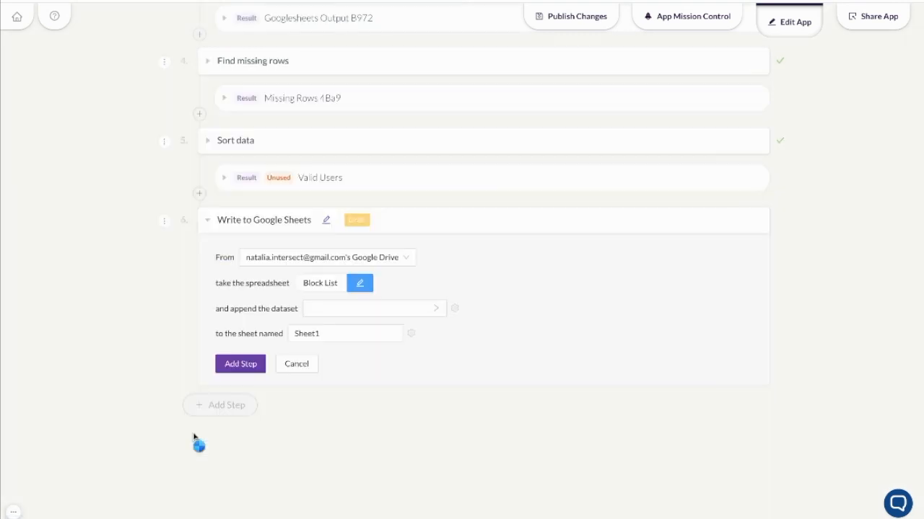
Step: Set the dataset to append to Valid Users, name the target sheet Valid Users, and save the export step
click(336, 312)
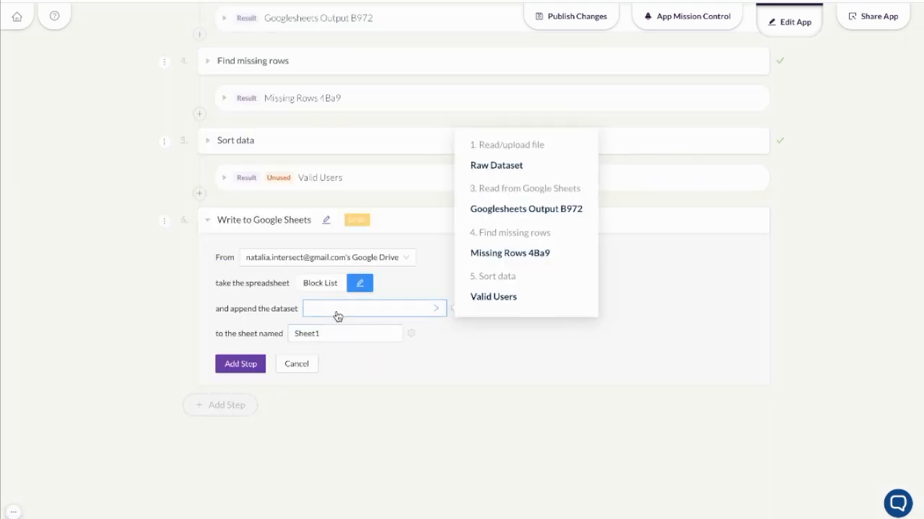
click(508, 302)
click(353, 334)
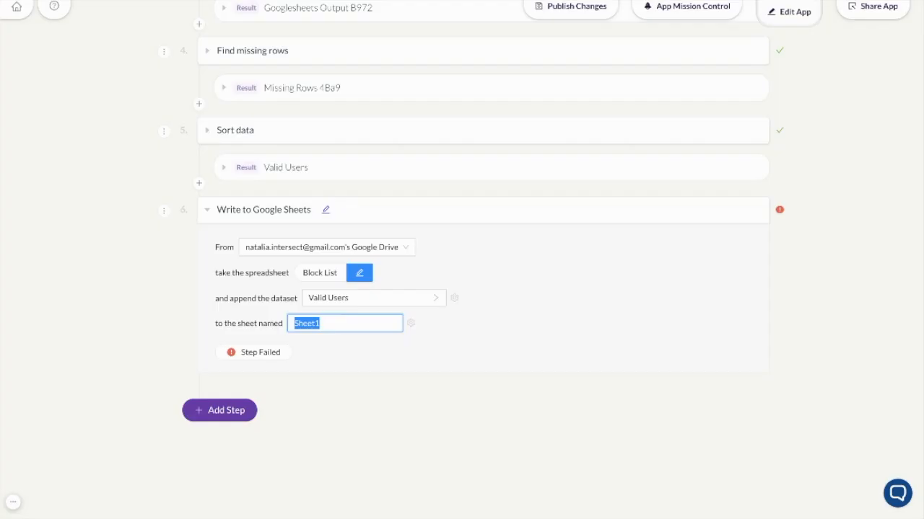
text(Valid Users)
click(232, 354)
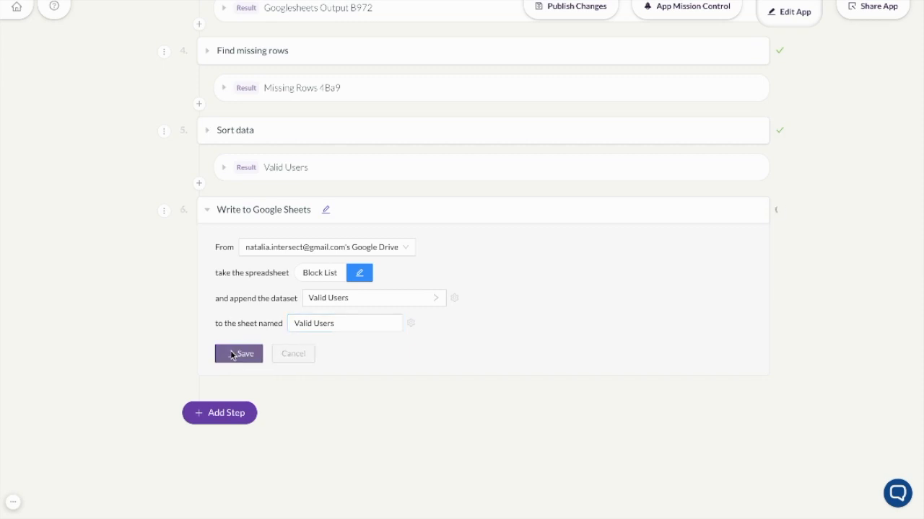
Step: Publish the data app's changes and run the published app
click(582, 10)
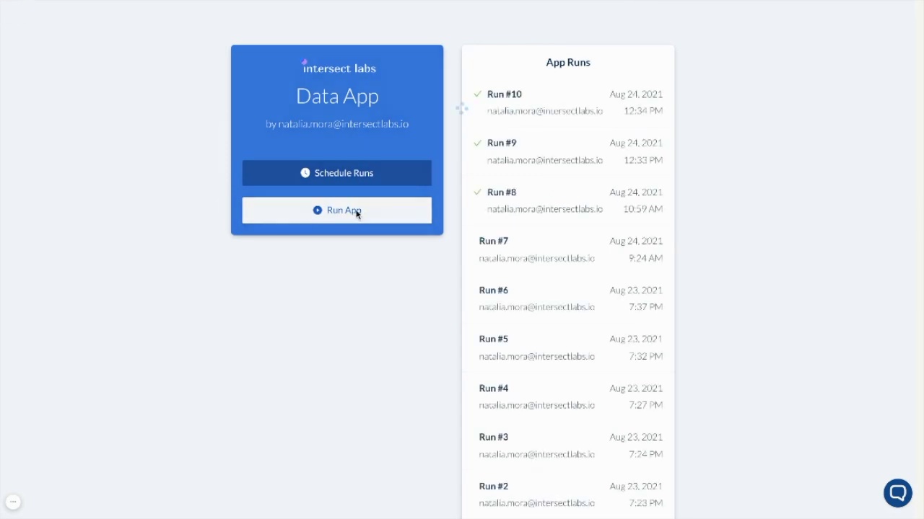
click(356, 214)
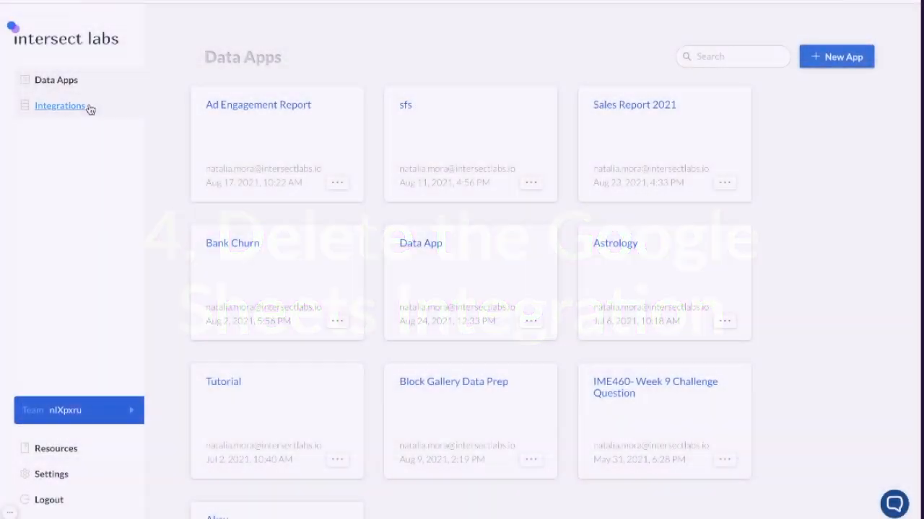
Step: Delete the Google Drive integration from the Intersect Labs integrations and confirm the deletion
click(89, 109)
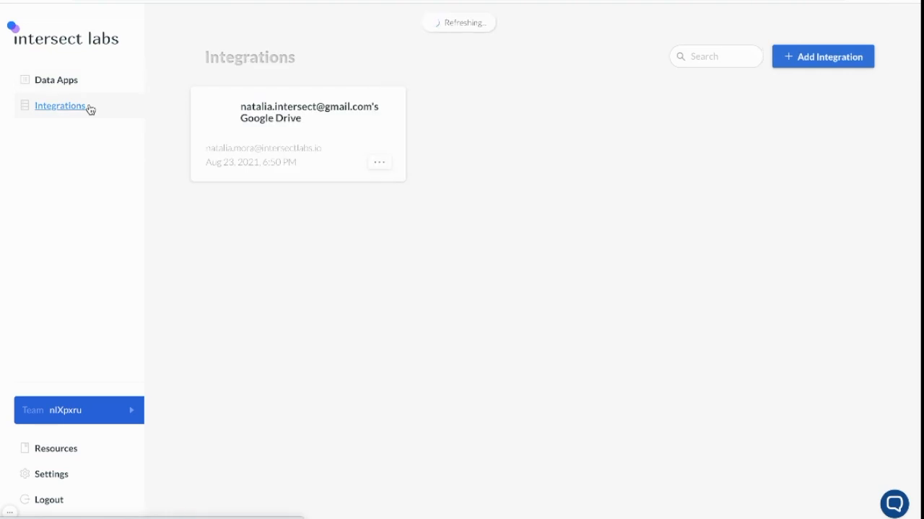
click(380, 163)
click(411, 200)
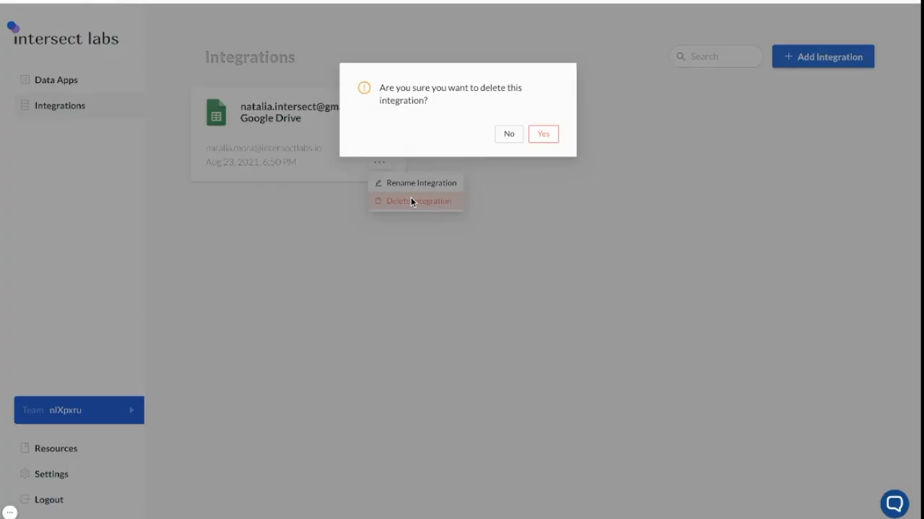
click(545, 134)
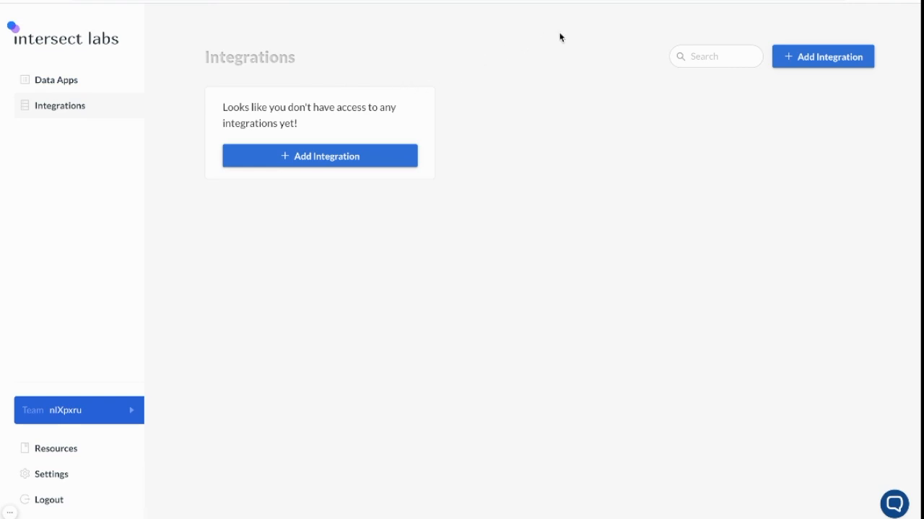
Step: In a new browser tab, search Google for "google account settings" and open the account's third-party access management under Security
key(super+t)
click(475, 207)
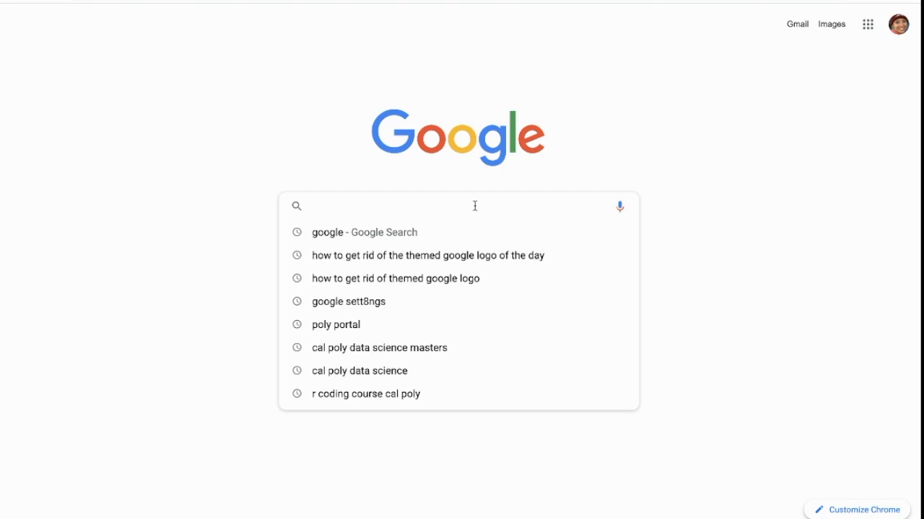
text(google account settings)
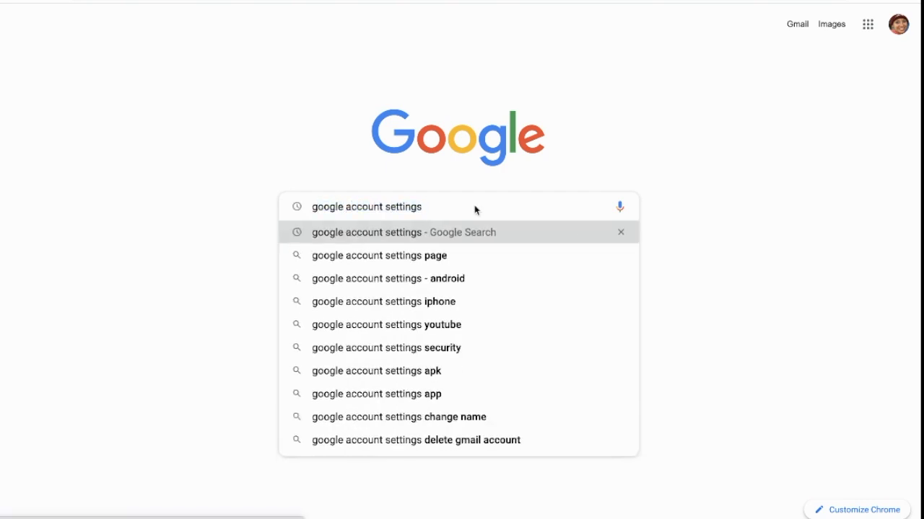
key(Return)
click(158, 224)
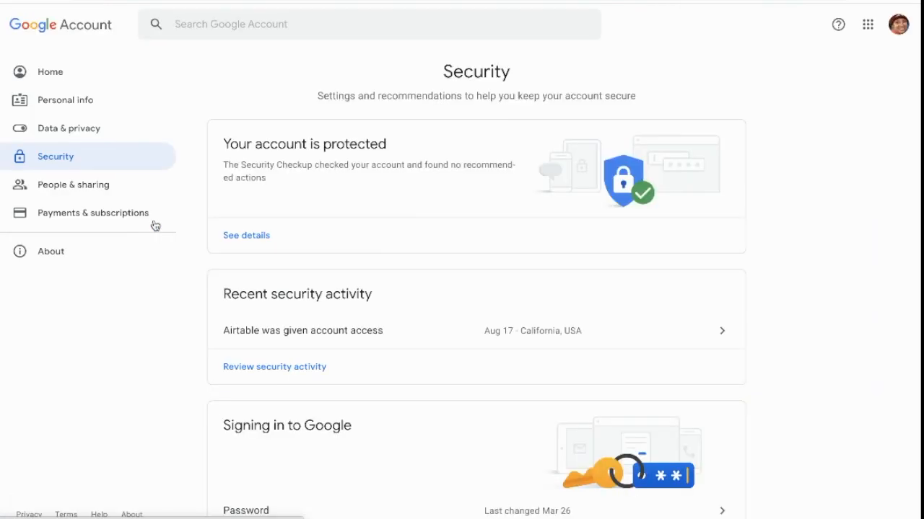
scroll(402, 296, down, 10)
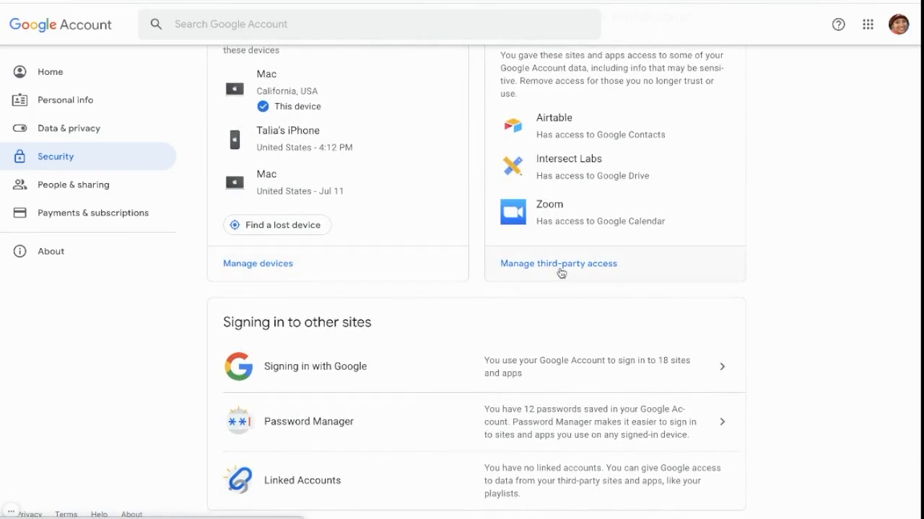
click(559, 271)
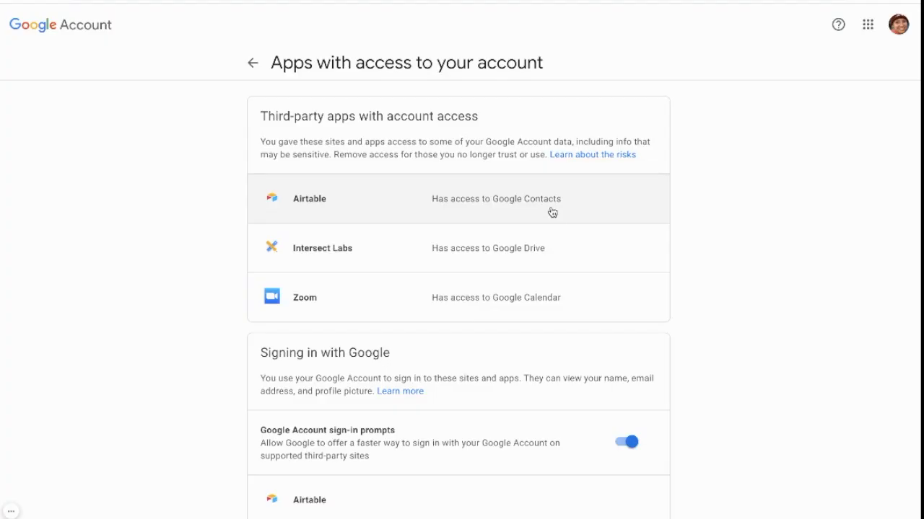
Step: Remove Intersect Labs' access to the Google account and confirm the removal
click(553, 249)
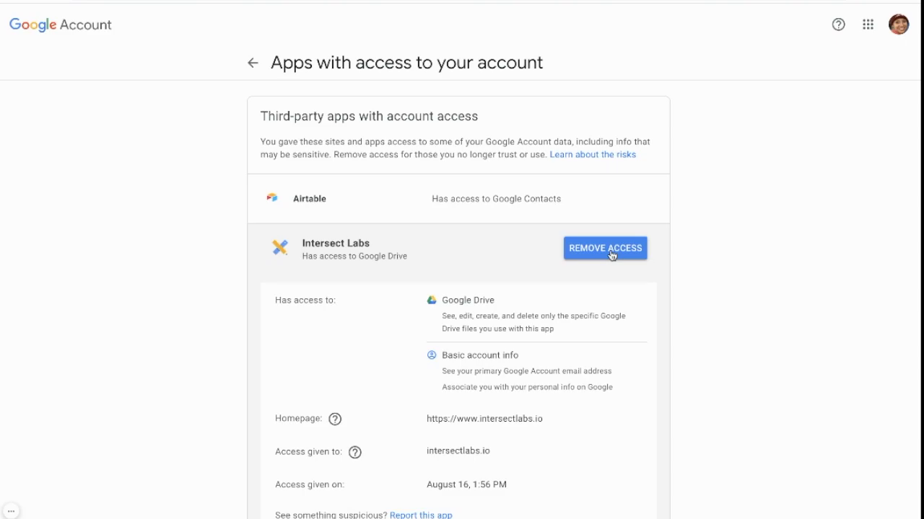
click(610, 256)
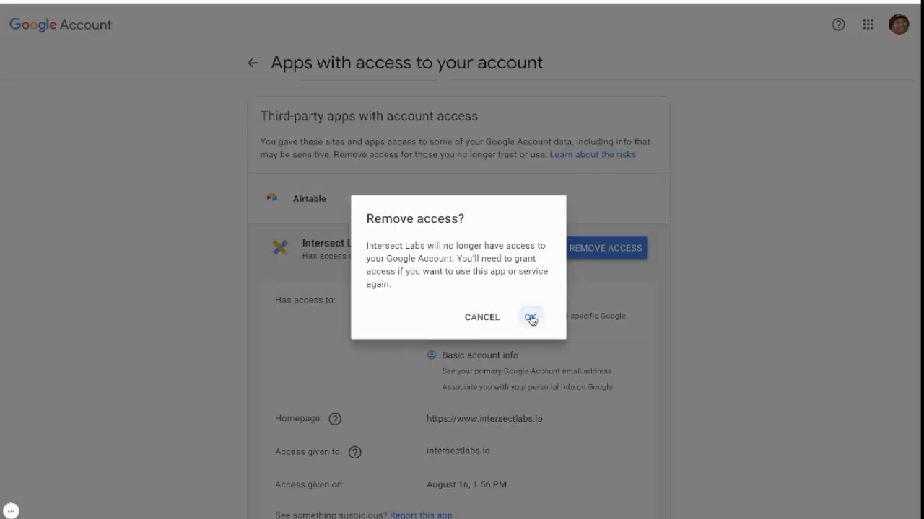
click(530, 318)
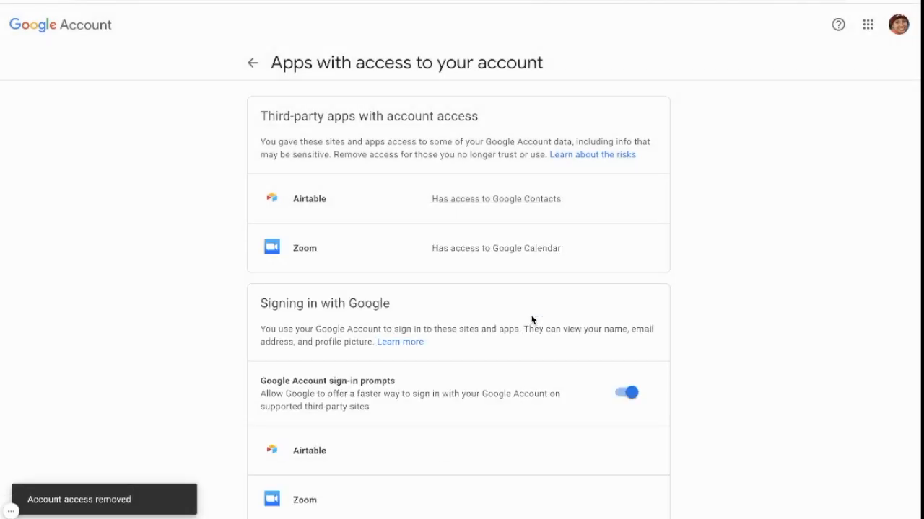